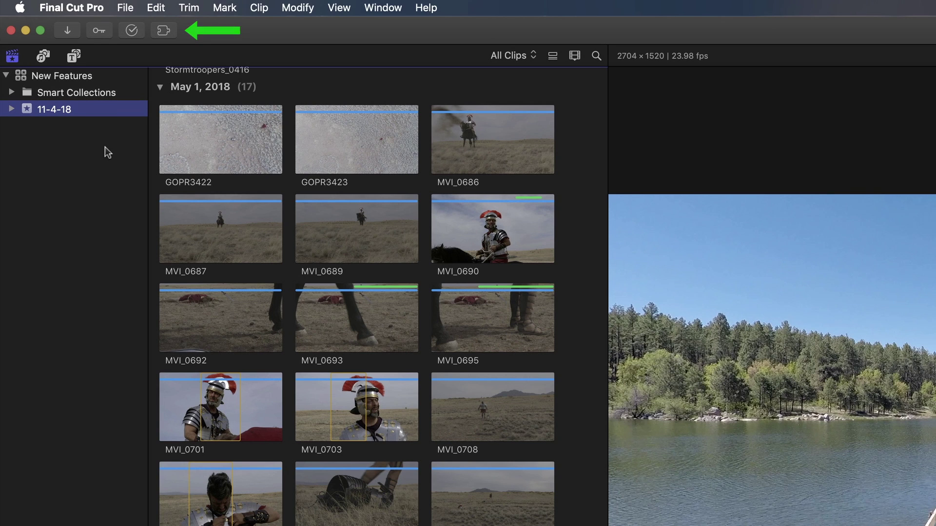
- Launch the Frame.io extension and enlarge its window to show the Ripple team's 12 projects
click(171, 33)
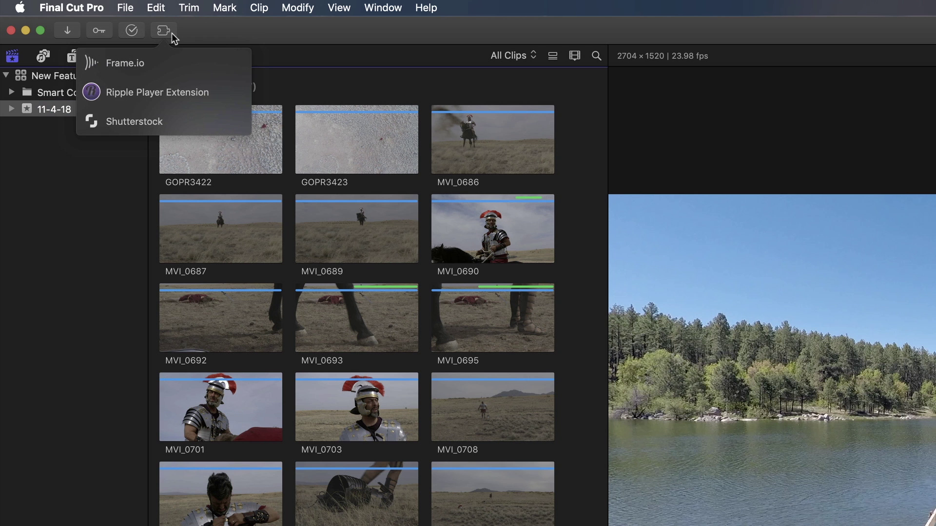
click(134, 63)
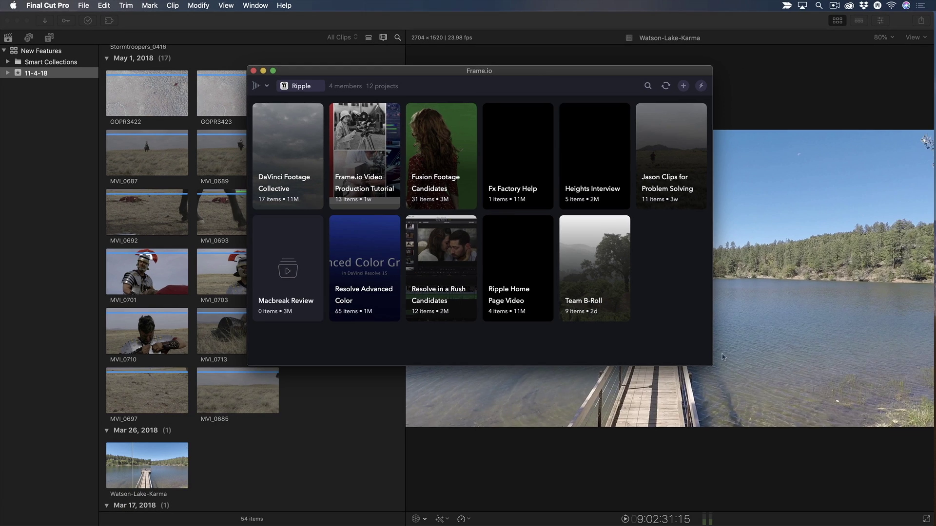
drag(540, 73, 583, 105)
drag(757, 399, 701, 363)
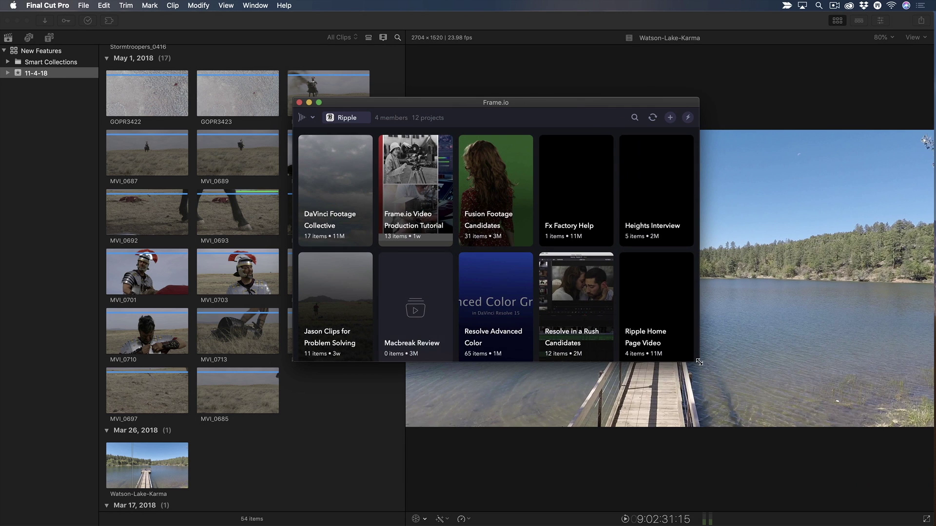
drag(498, 106, 514, 98)
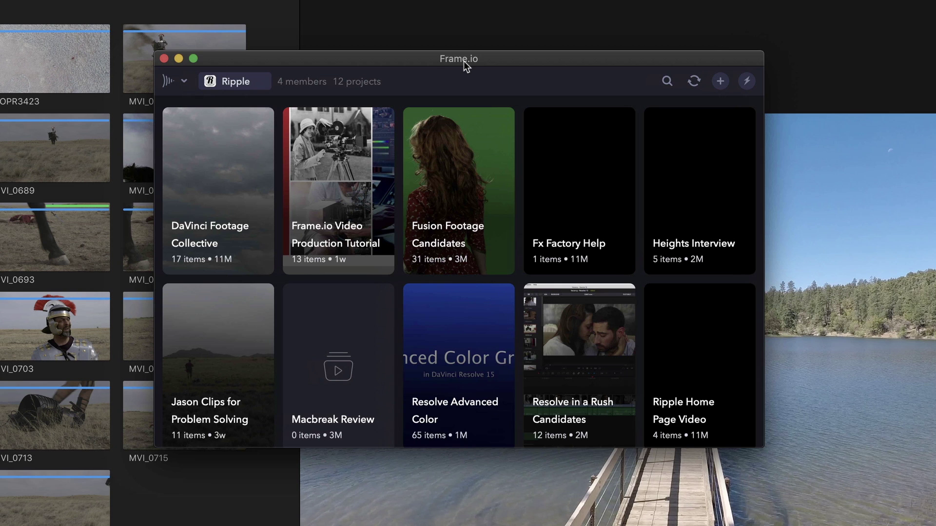
- Create a public Frame.io project named 'Centurion for Titles'
click(725, 83)
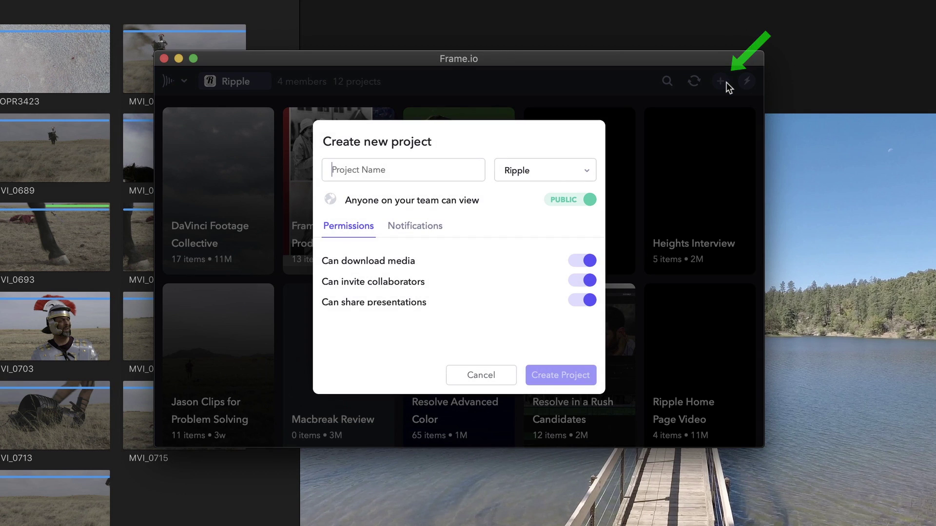
text(Centurion)
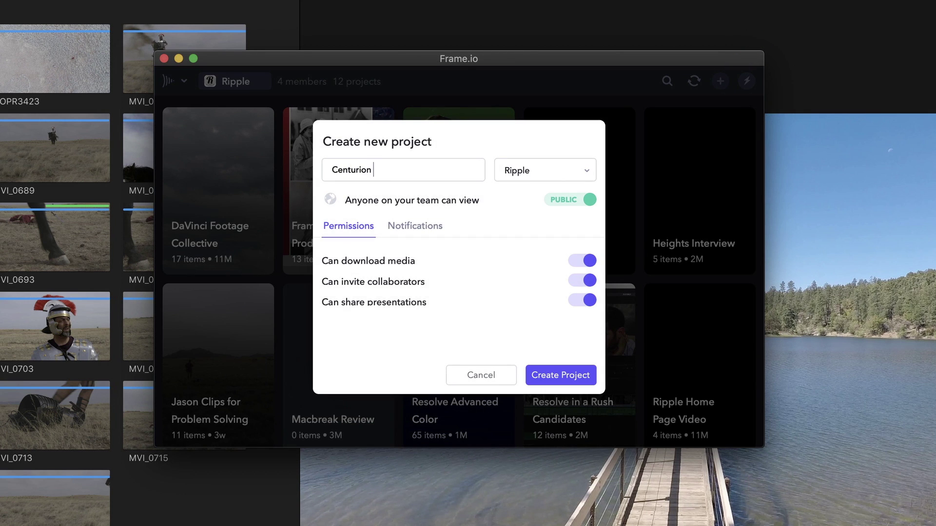
text( for Titles)
click(556, 200)
click(555, 200)
click(562, 374)
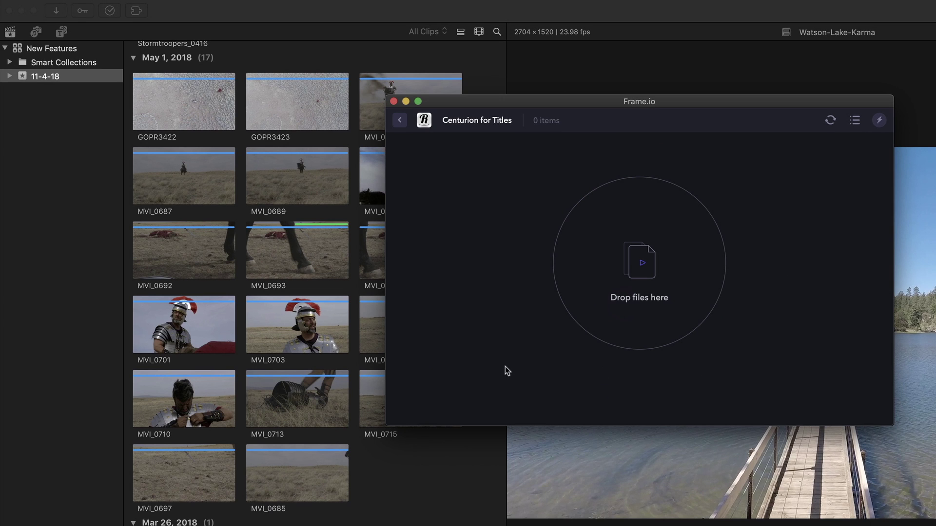
- Upload clips MVI_0701, MVI_0703 and MVI_0710 into the new project
click(207, 331)
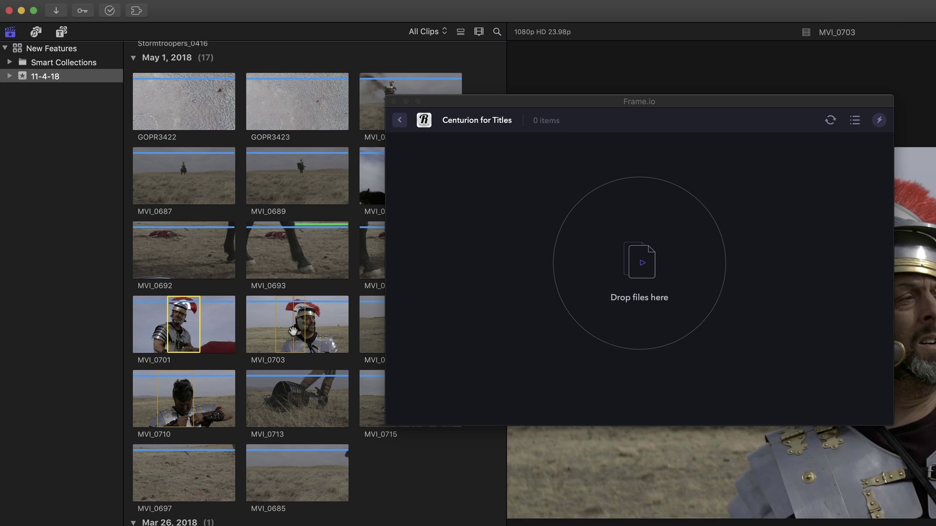
super+click(260, 335)
super+click(179, 404)
drag(178, 404, 643, 267)
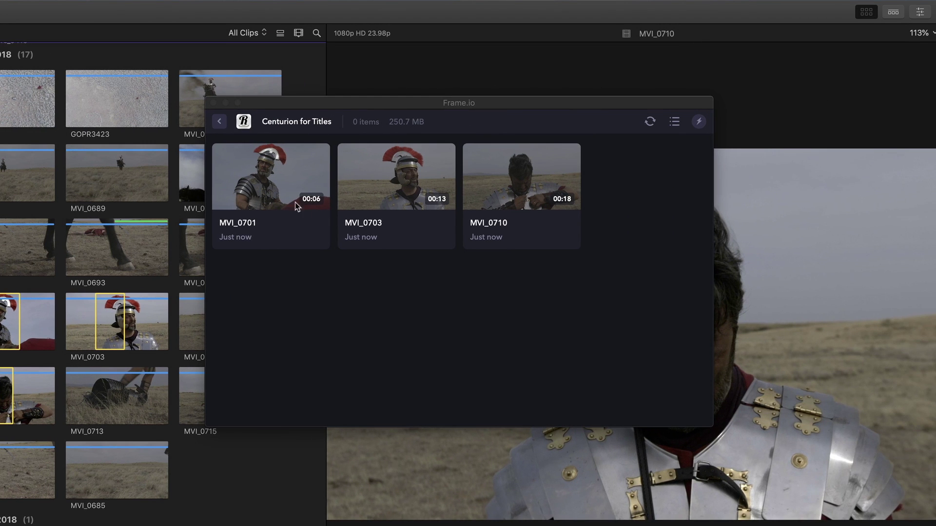
- Play MVI_0701, pause at 00:04 and post a comment noting the actor looks serious
double_click(295, 203)
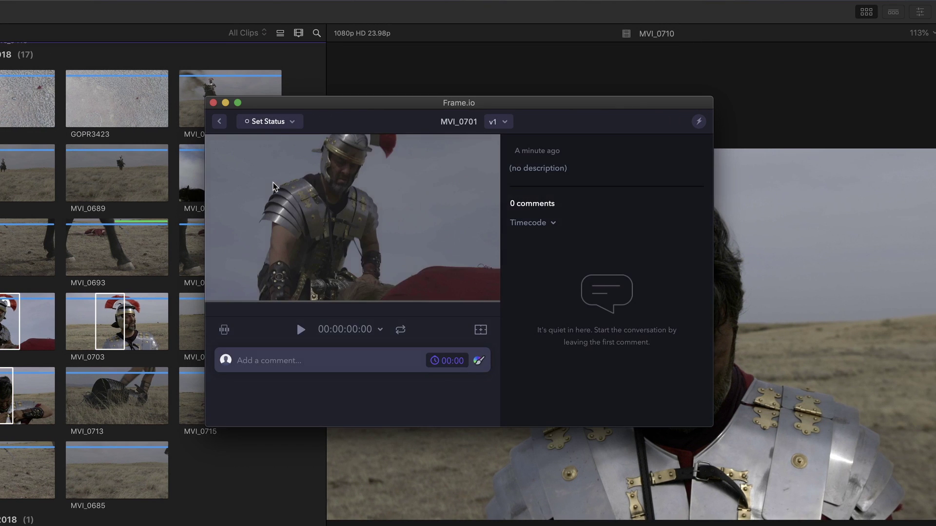
click(301, 330)
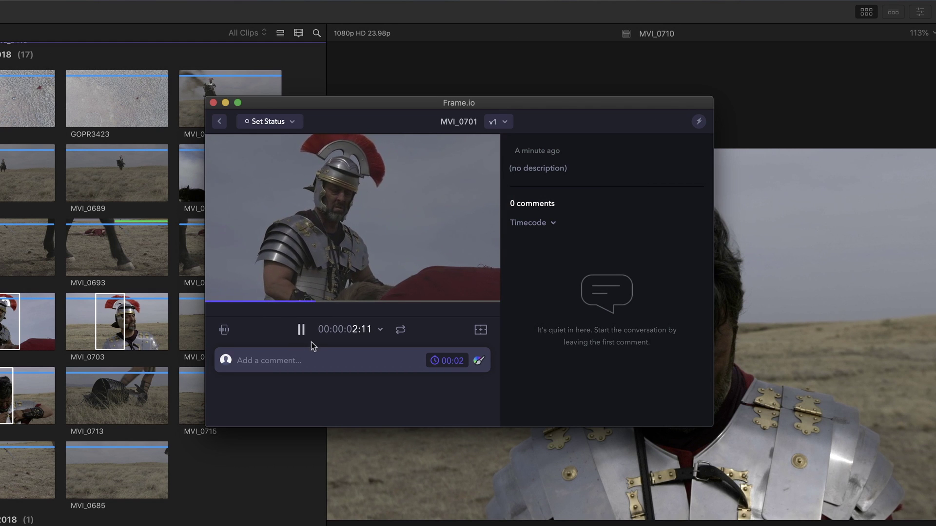
click(303, 330)
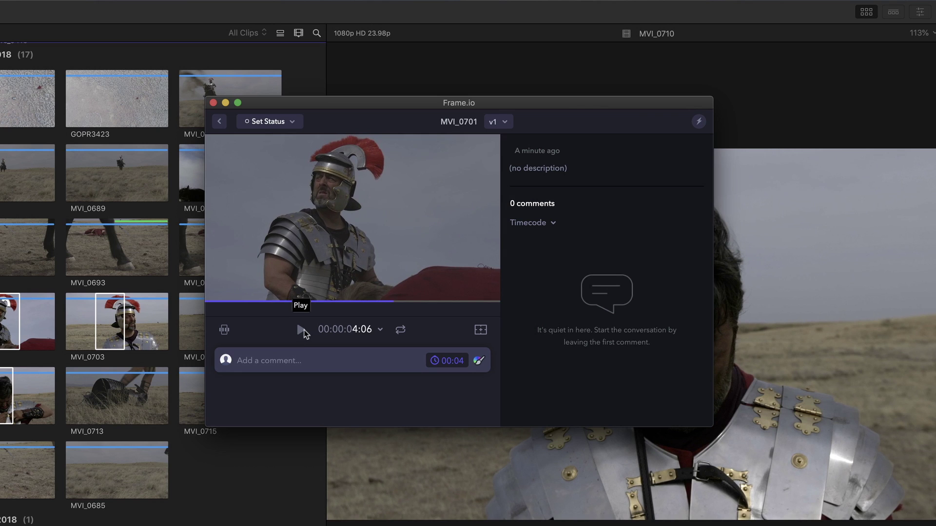
click(265, 364)
text(I look serious)
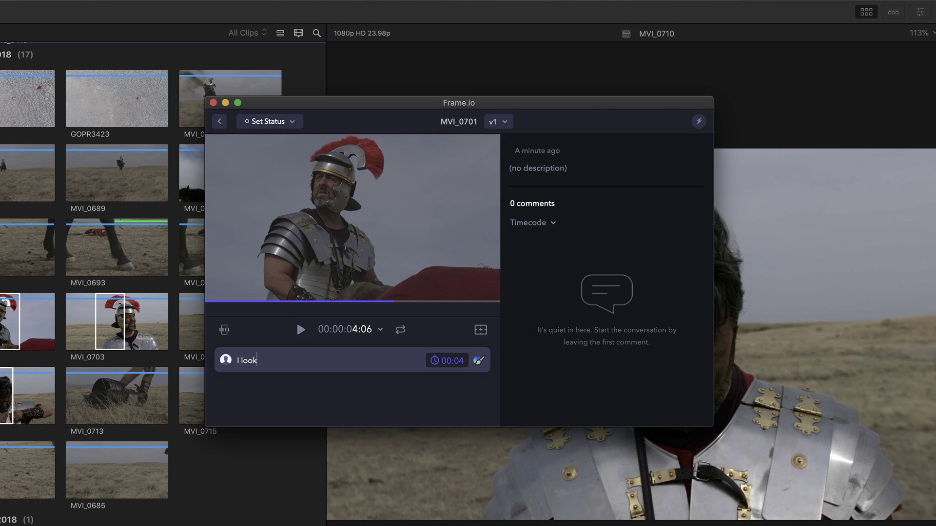
text( here Mark)
key(Return)
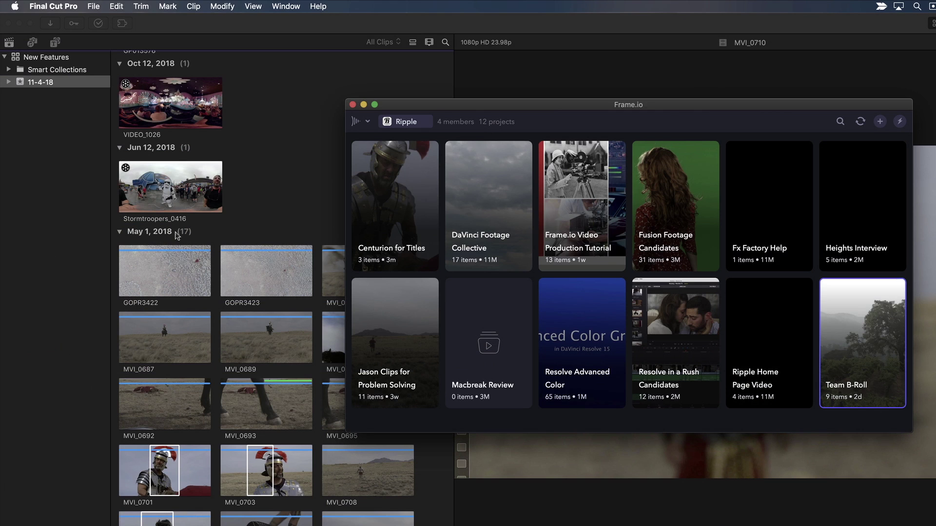
- Create an event named 'Vineyard B-Roll' from the 11-4-18 event's context menu
click(20, 84)
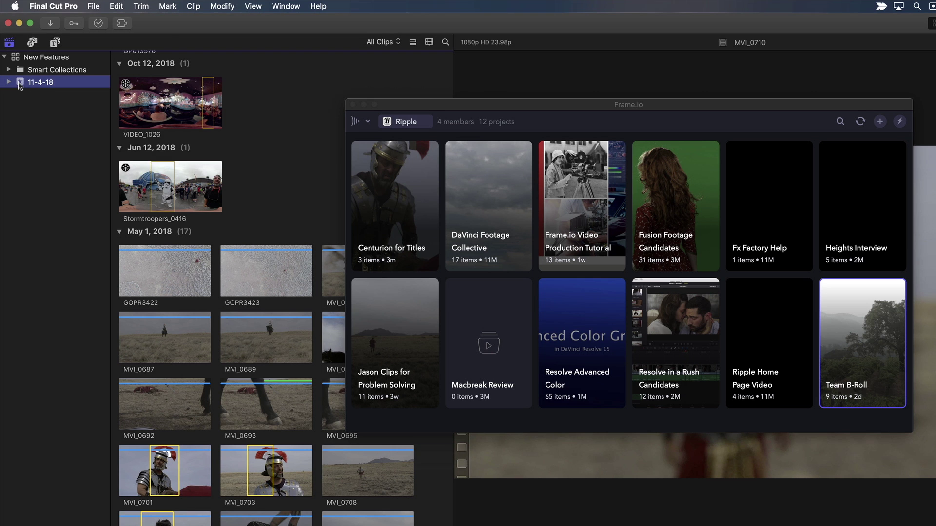
right_click(20, 84)
click(21, 87)
text(V)
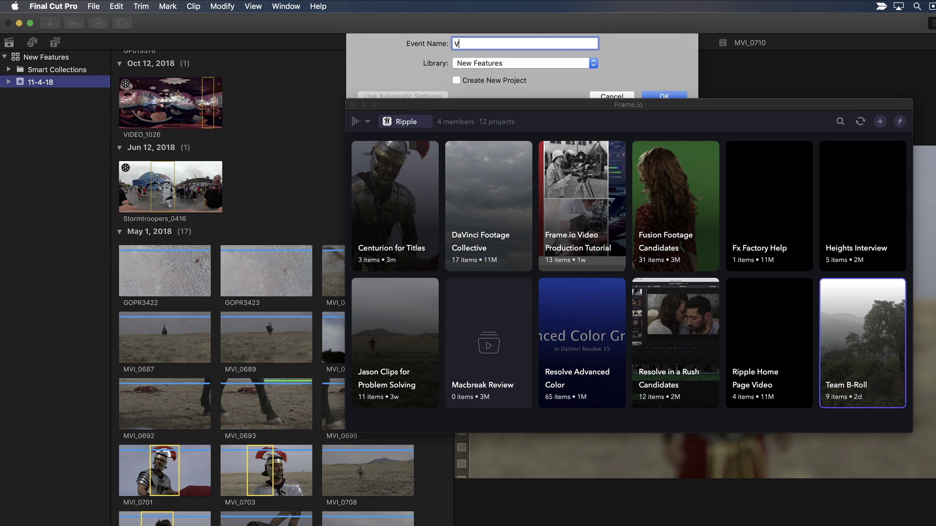
text(ineyard B-Roll)
key(Return)
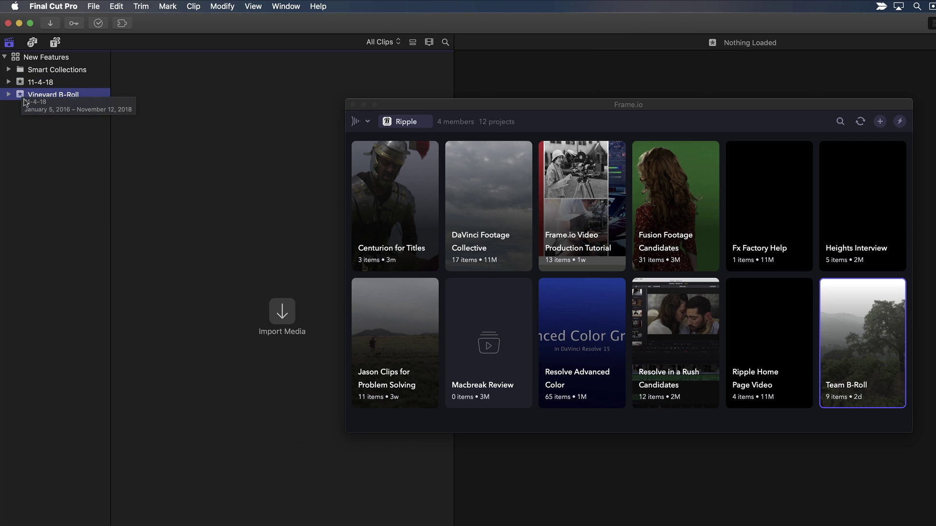
- Import five Team B-Roll clips, including MVI_8645 and both Sunrise files, into Vineyard B-Roll
click(827, 345)
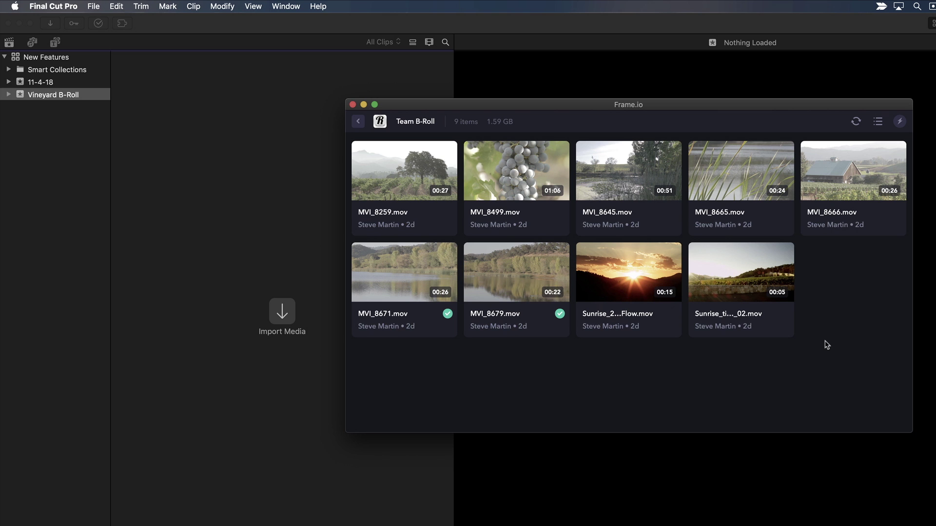
mouse_move(864, 251)
mouse_down()
mouse_move(648, 168)
mouse_move(631, 168)
mouse_move(593, 214)
mouse_move(240, 250)
mouse_up()
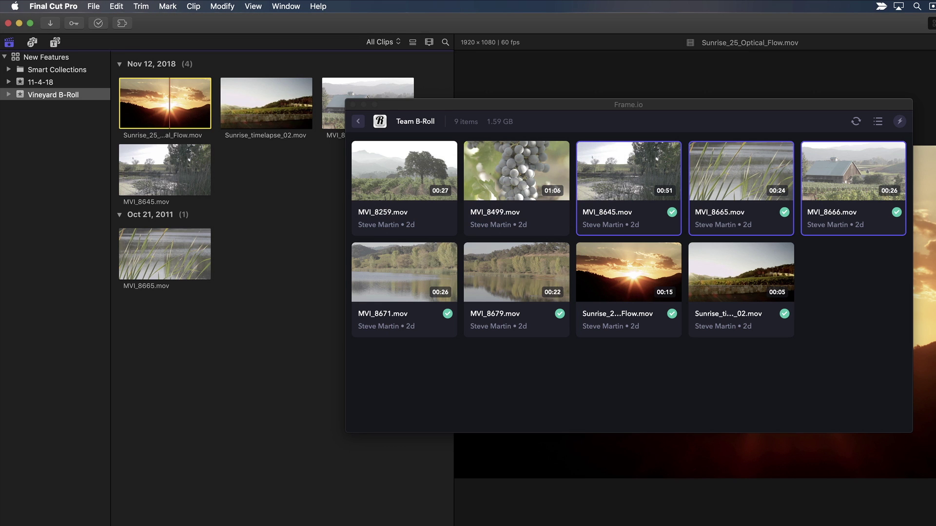
click(184, 180)
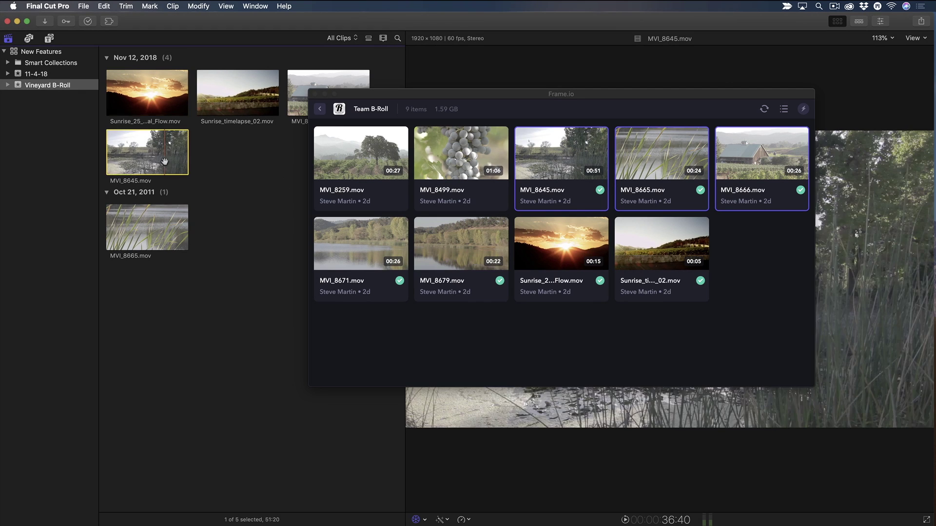
drag(432, 94, 337, 256)
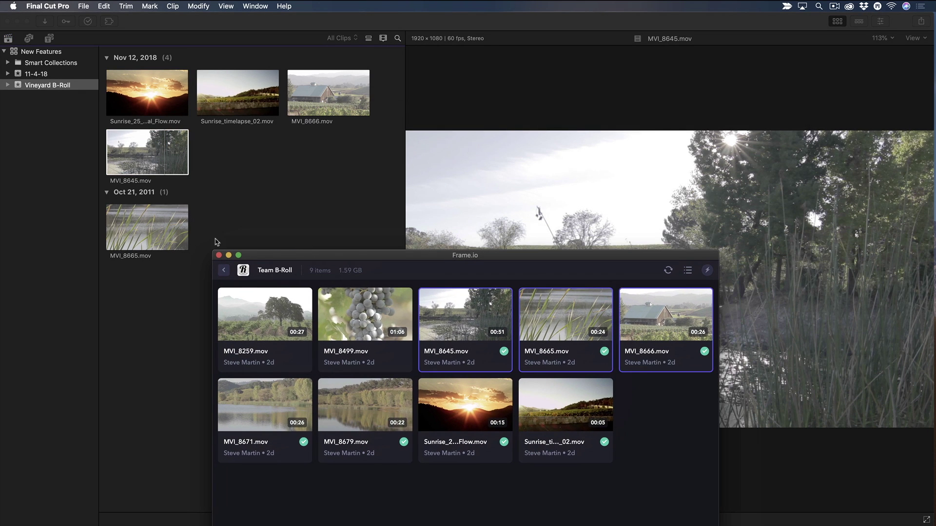
drag(217, 243, 335, 171)
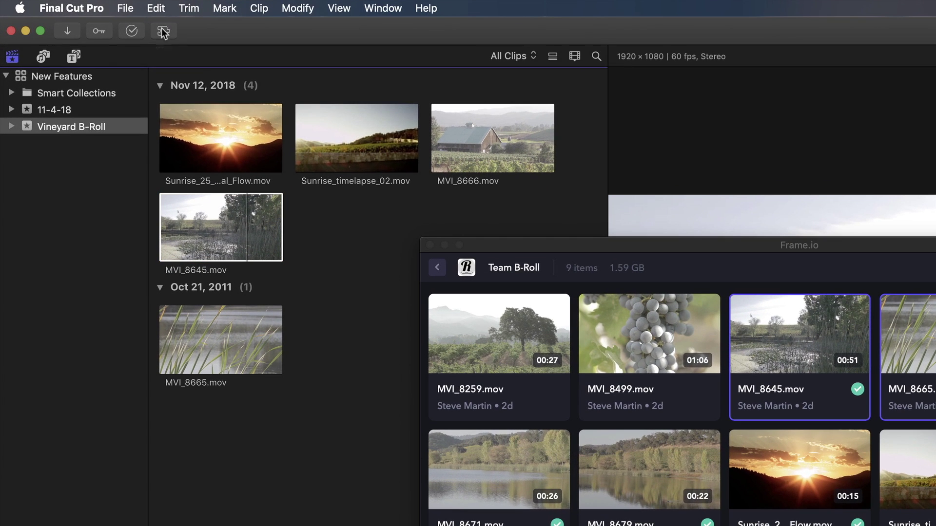
- Launch the Ripple Player Extension and move its window up and left
click(109, 21)
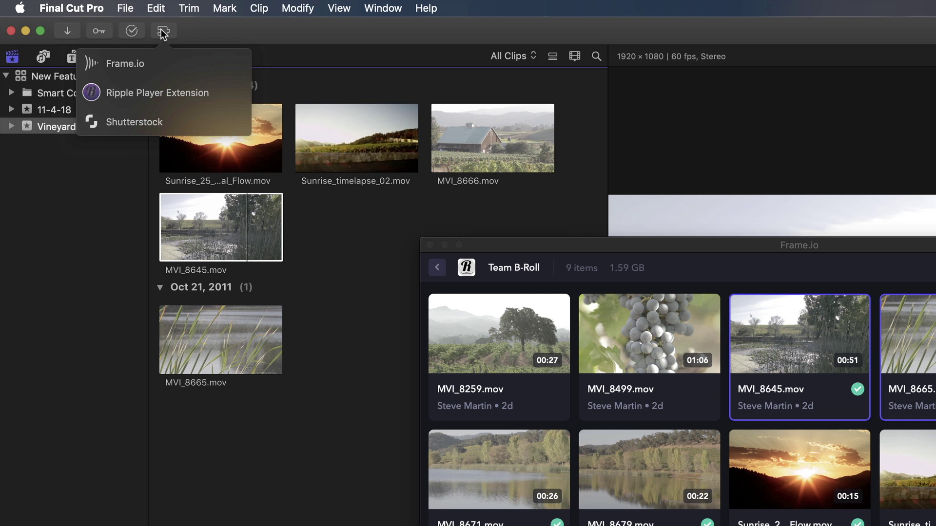
click(153, 97)
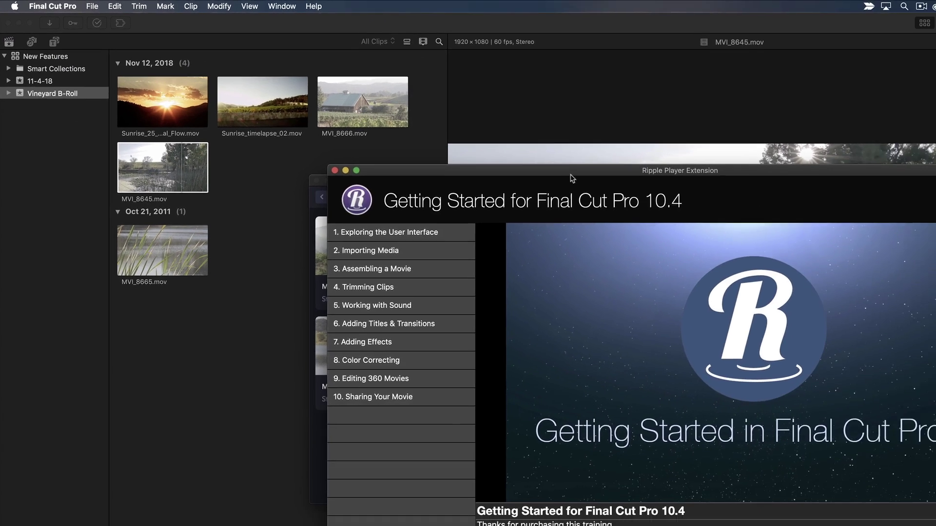
drag(693, 209, 572, 101)
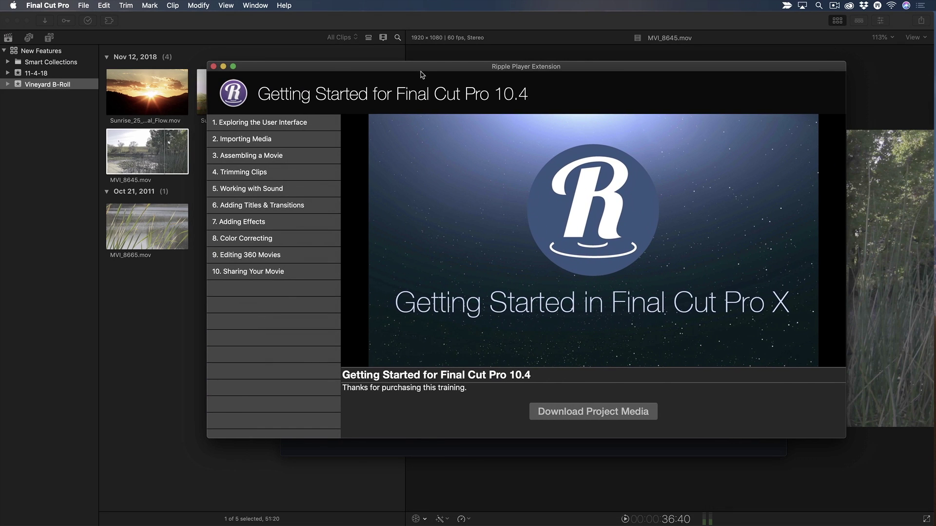
- Load lesson 4, Trimming Clips, resize the window, and pause the video at 00:08
click(292, 138)
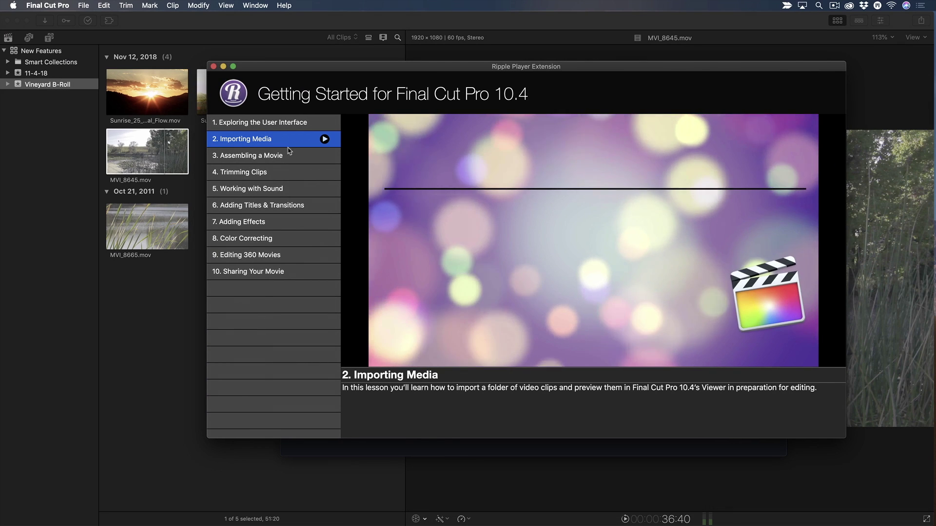
click(281, 176)
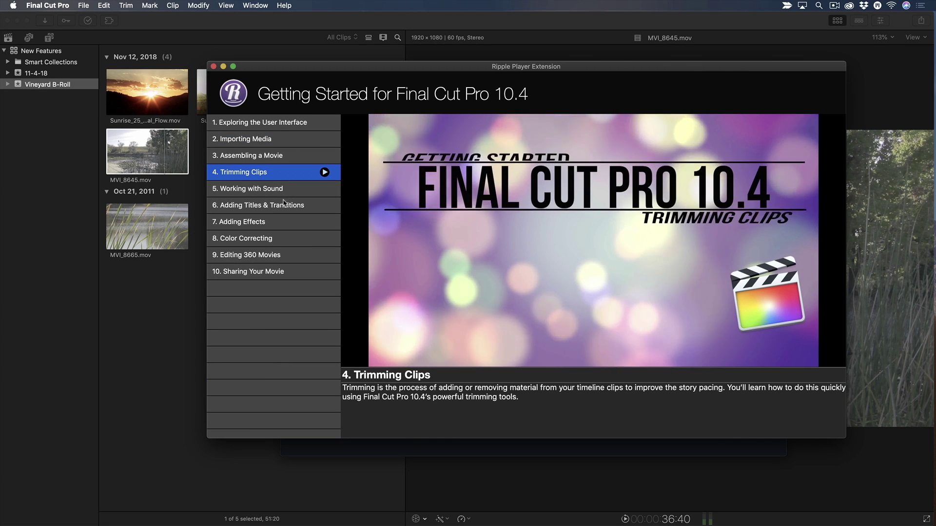
drag(845, 438, 668, 341)
drag(446, 66, 603, 73)
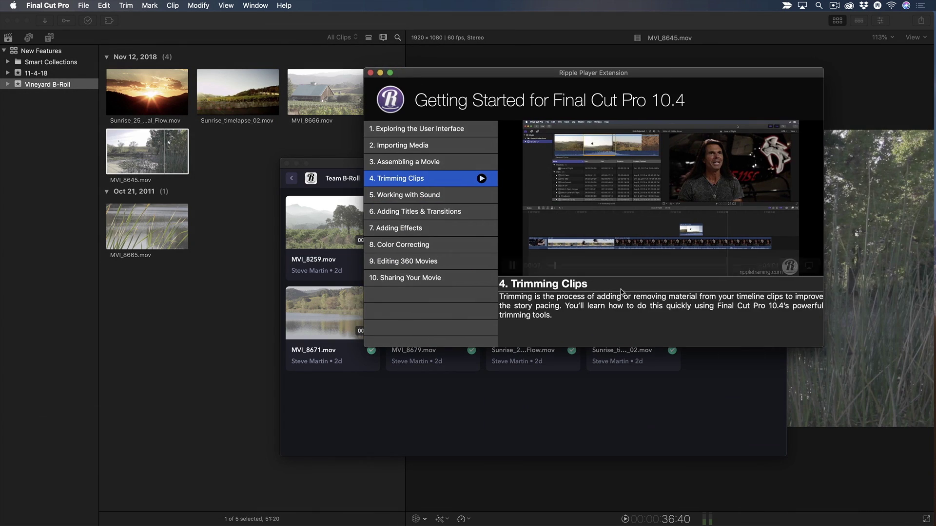
click(513, 266)
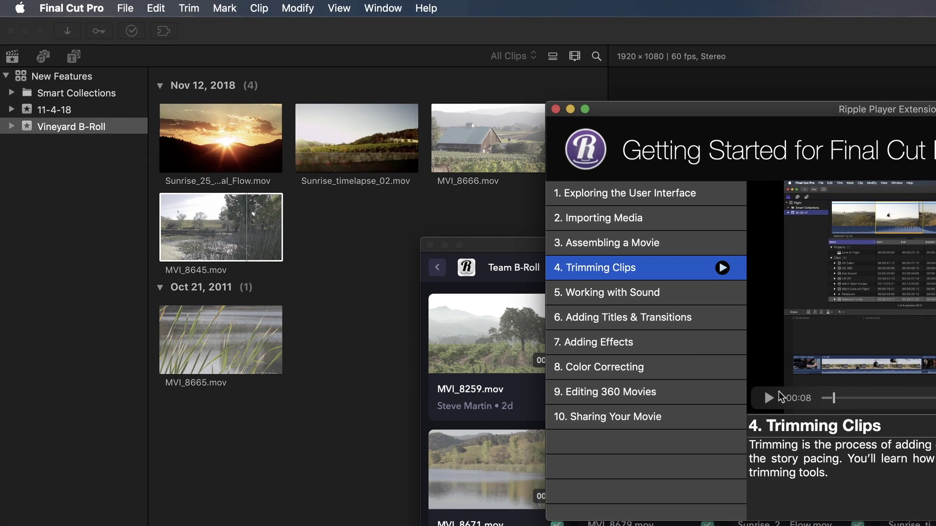
- Launch Shutterstock, scroll to the Music and Images collections, and drag the panel lower
click(164, 31)
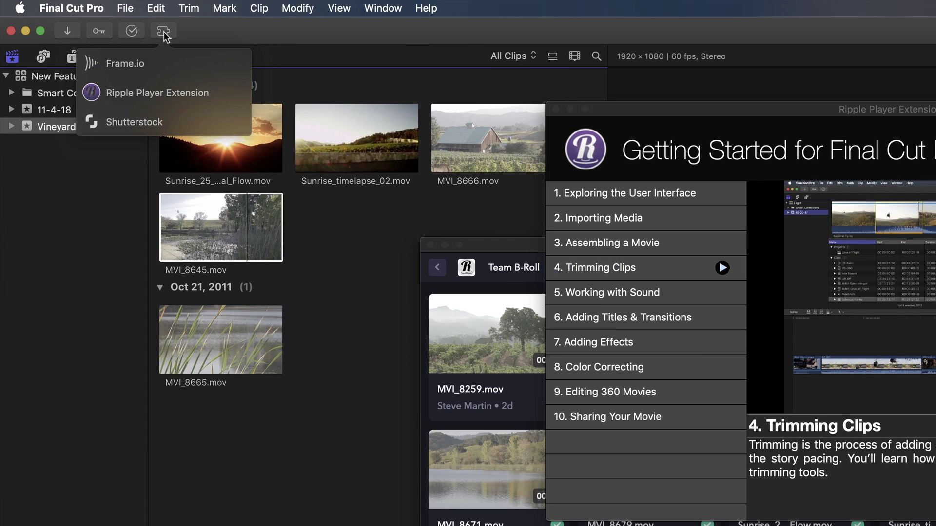
click(143, 121)
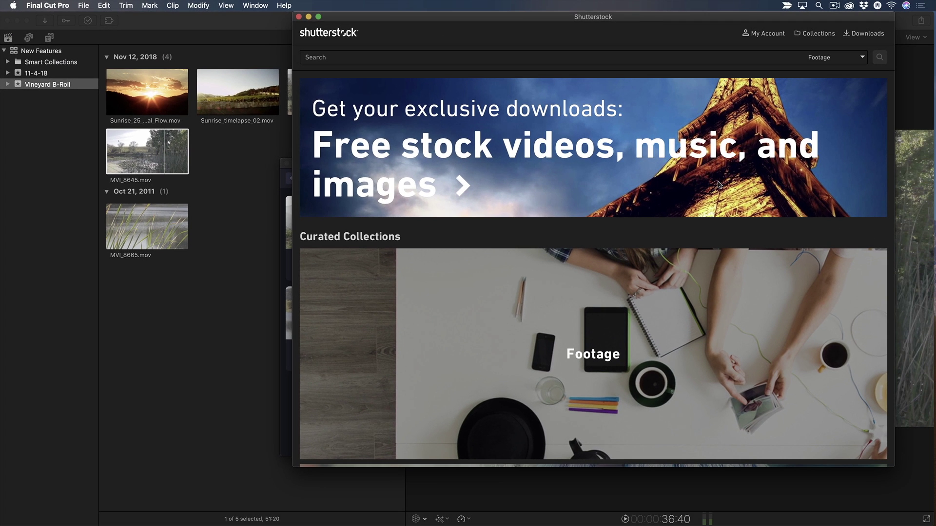
scroll(718, 184, down, 2)
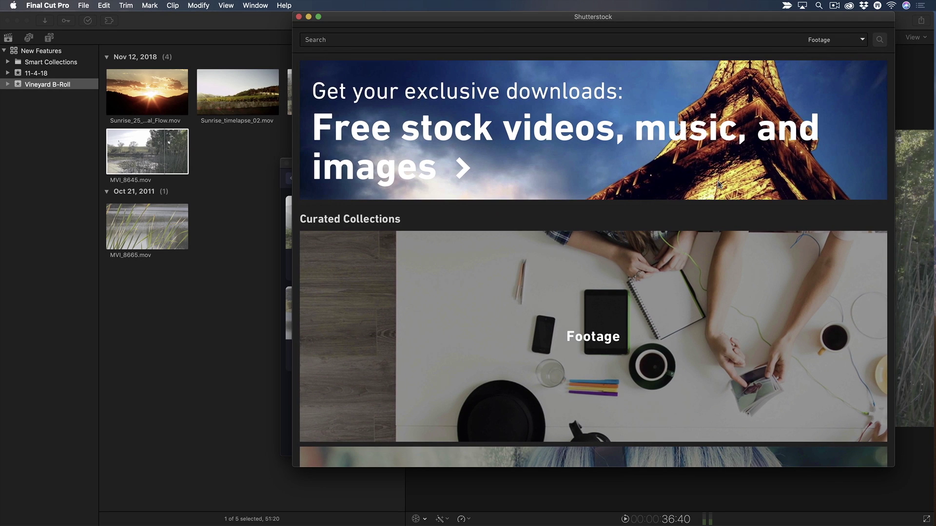
scroll(718, 184, up, 2)
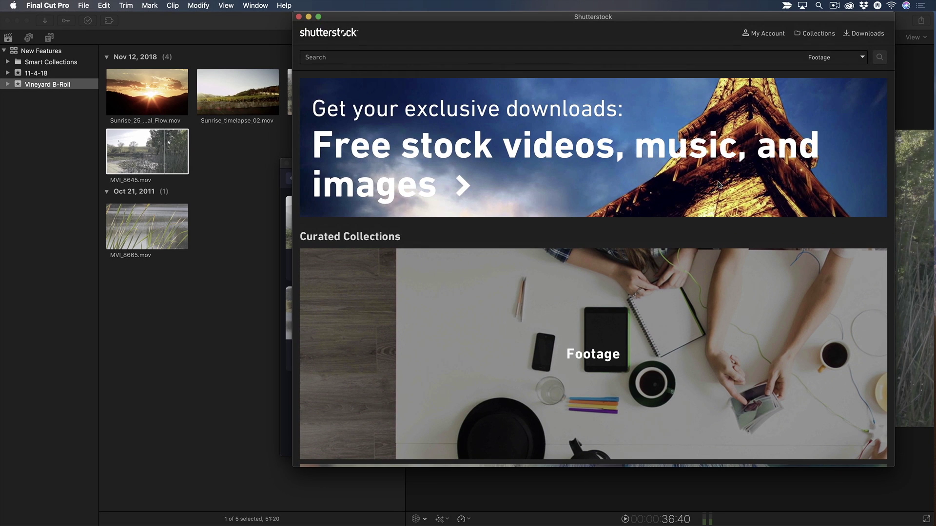
scroll(719, 184, down, 10)
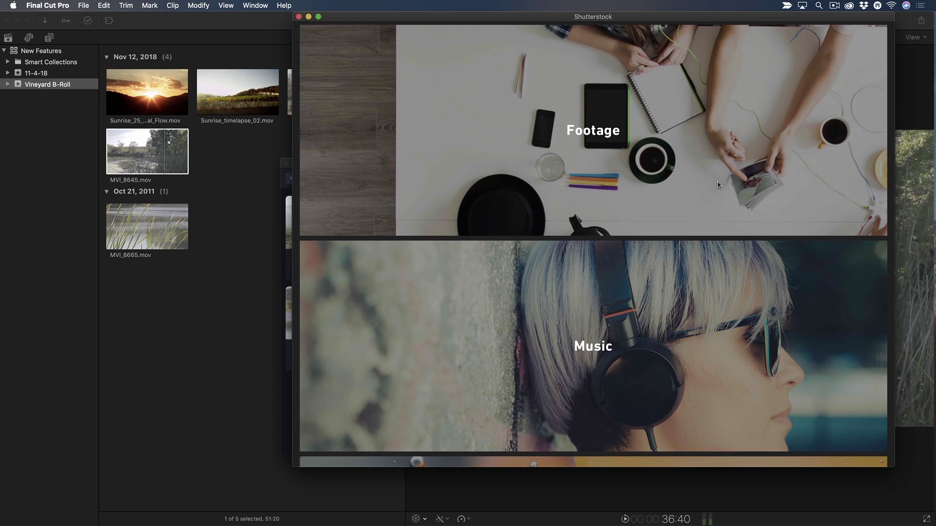
scroll(718, 185, down, 8)
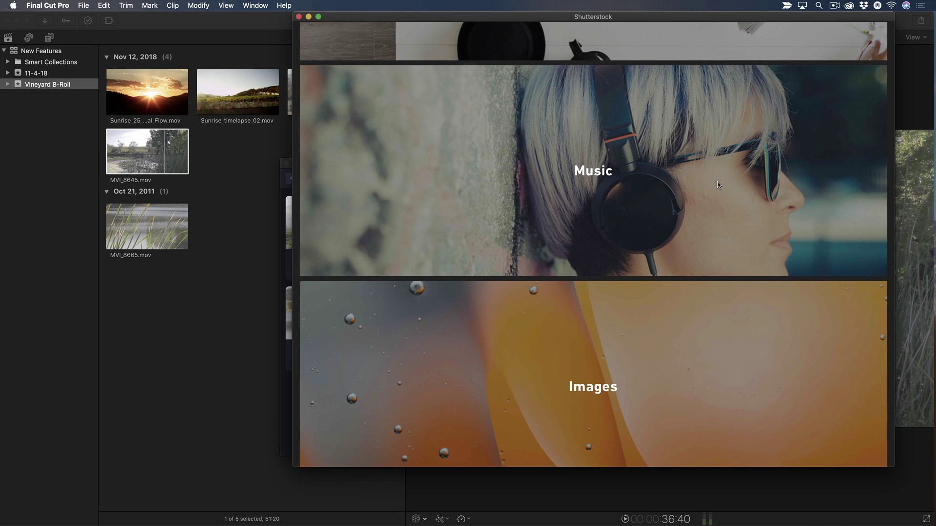
scroll(634, 141, up, 2)
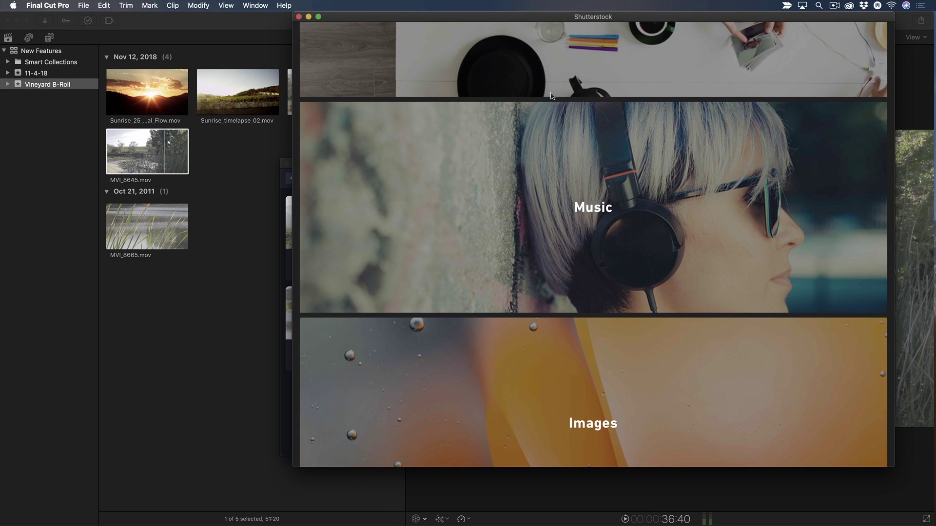
drag(443, 17, 444, 51)
click(256, 5)
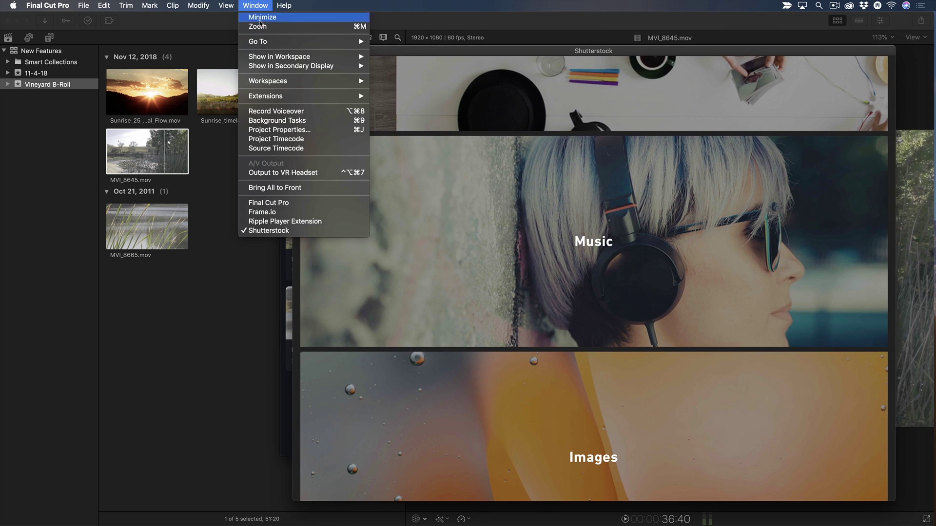
click(285, 221)
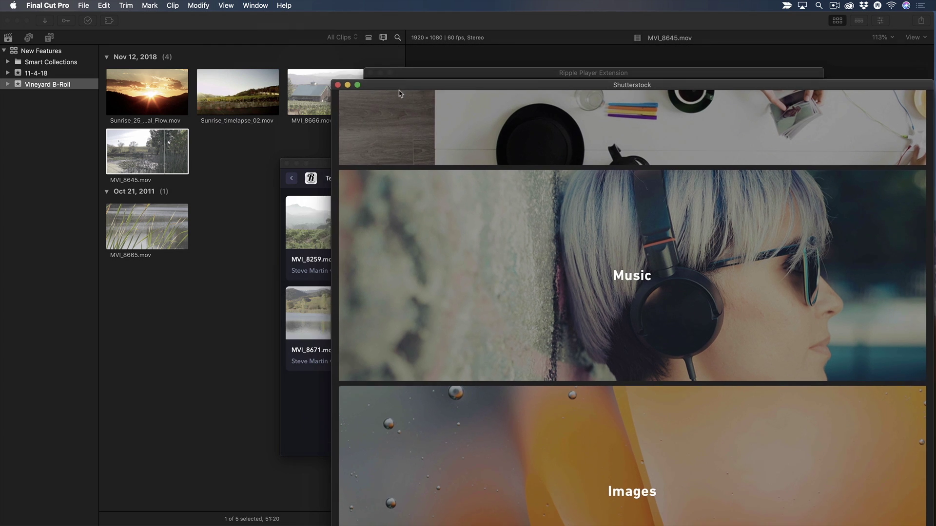
click(287, 163)
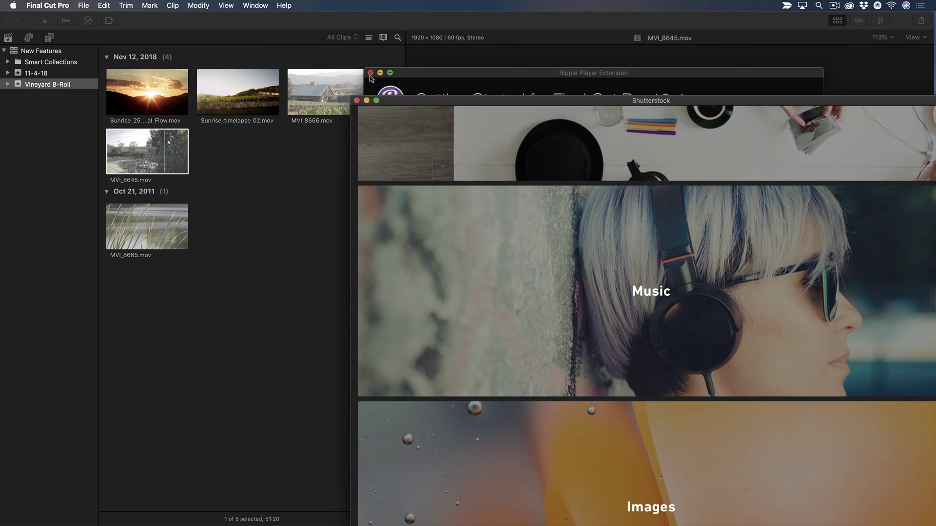
click(370, 73)
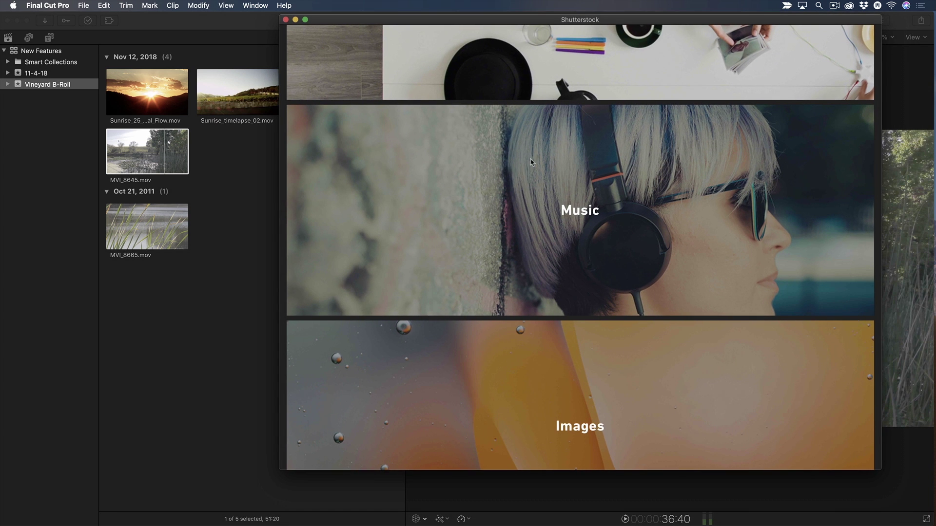
- Scroll down to the Images collections and open the Grunge collection
scroll(532, 162, down, 3)
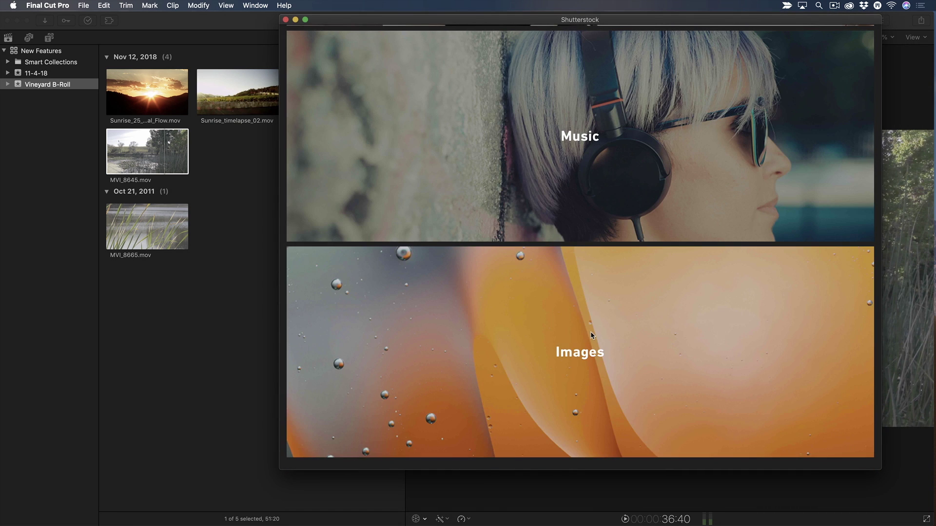
scroll(590, 332, up, 3)
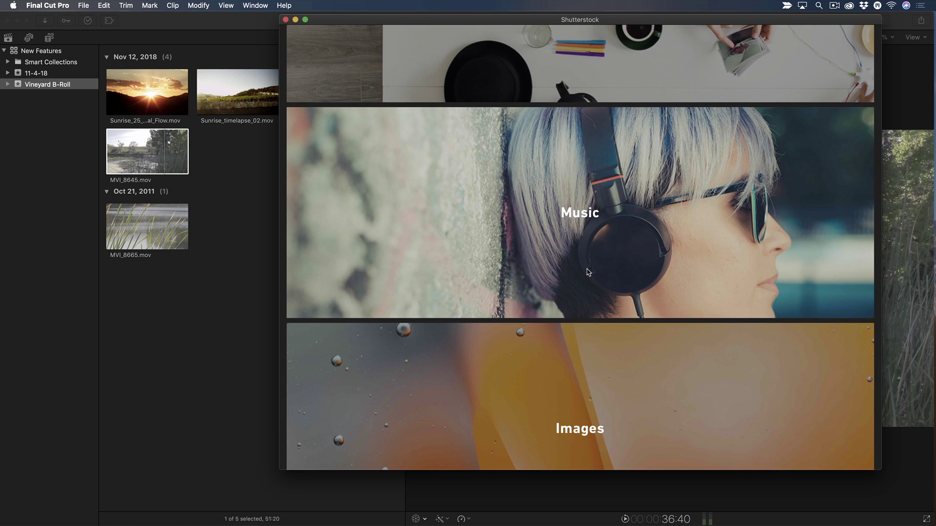
scroll(589, 272, up, 5)
scroll(581, 283, down, 8)
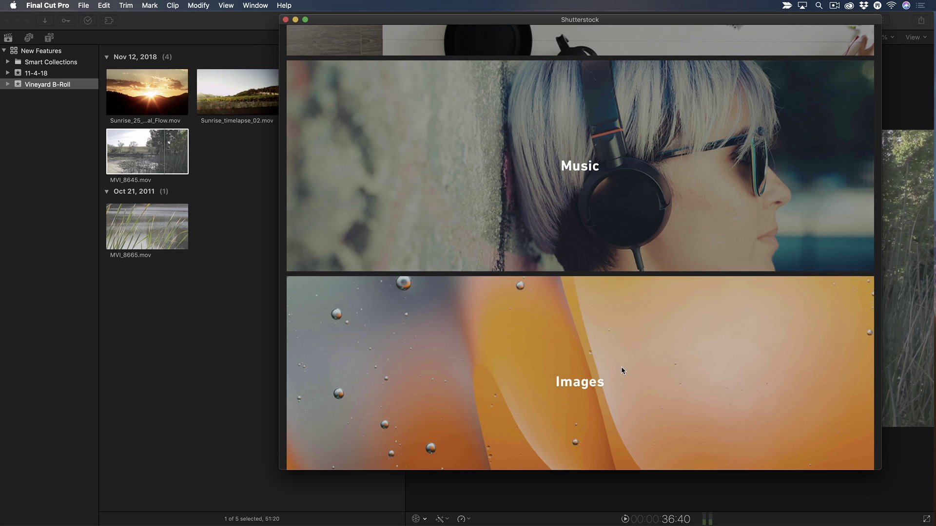
scroll(621, 367, down, 10)
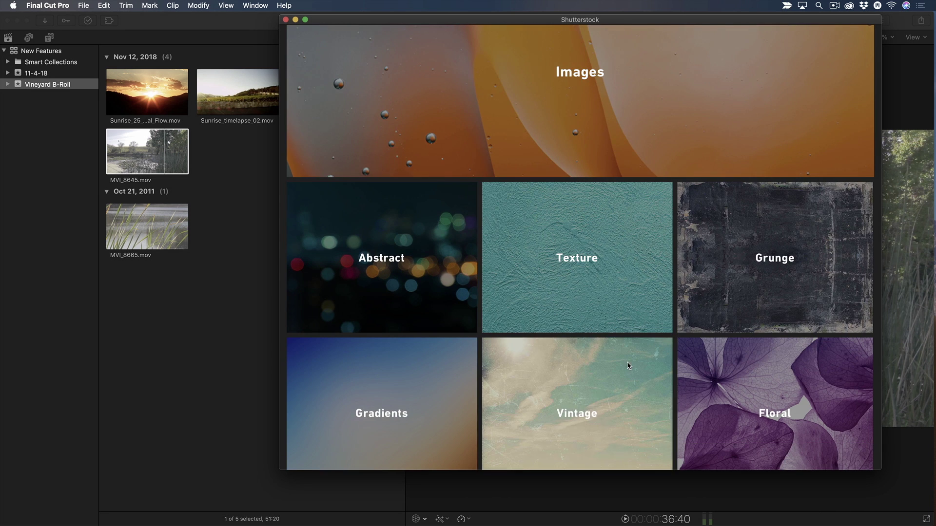
click(707, 290)
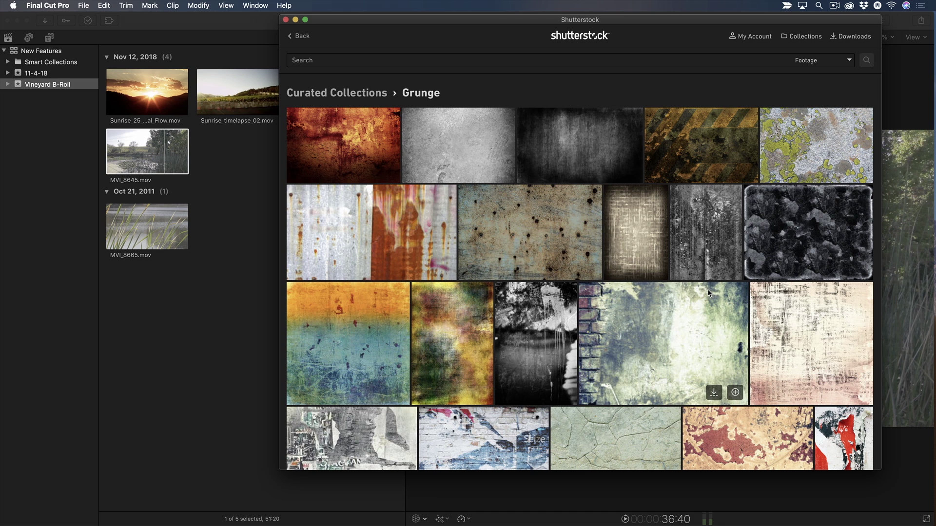
- Import a watermarked preview of the orange-to-blue grunge background image
click(353, 328)
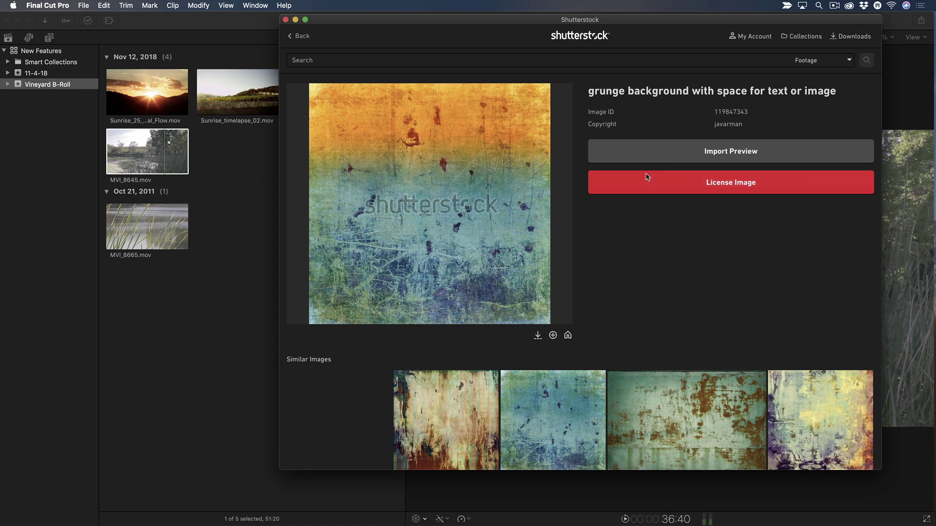
click(663, 156)
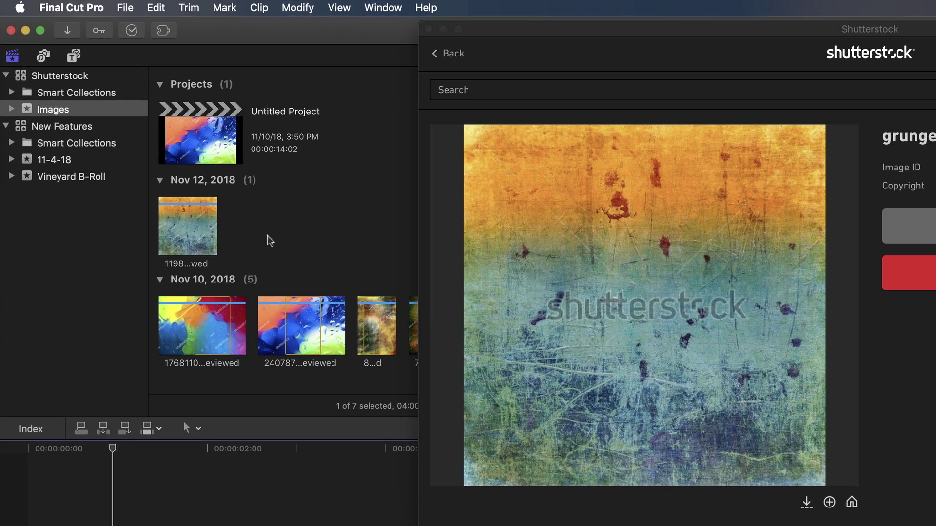
click(59, 81)
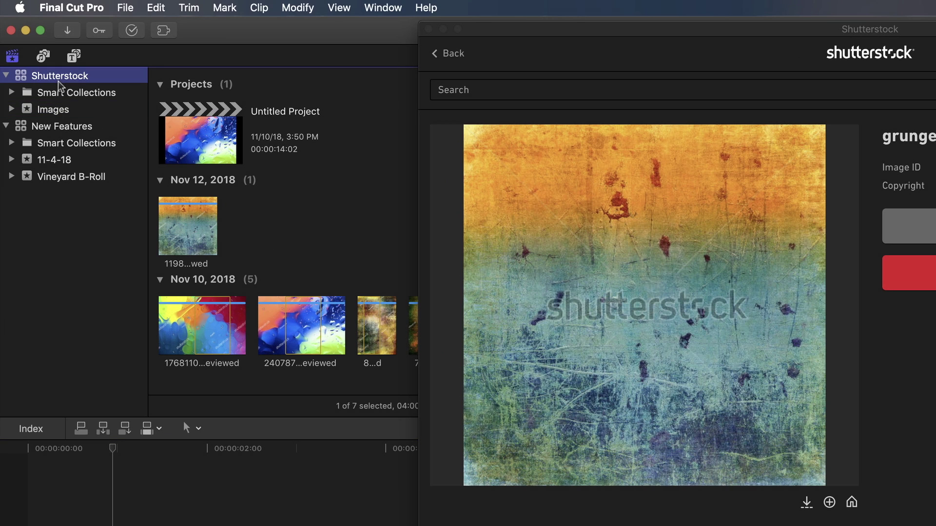
click(181, 229)
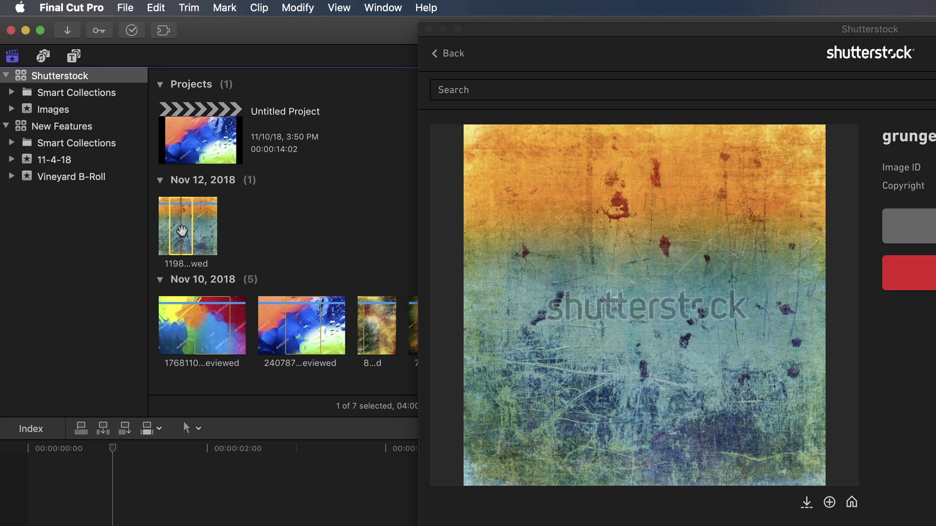
click(11, 110)
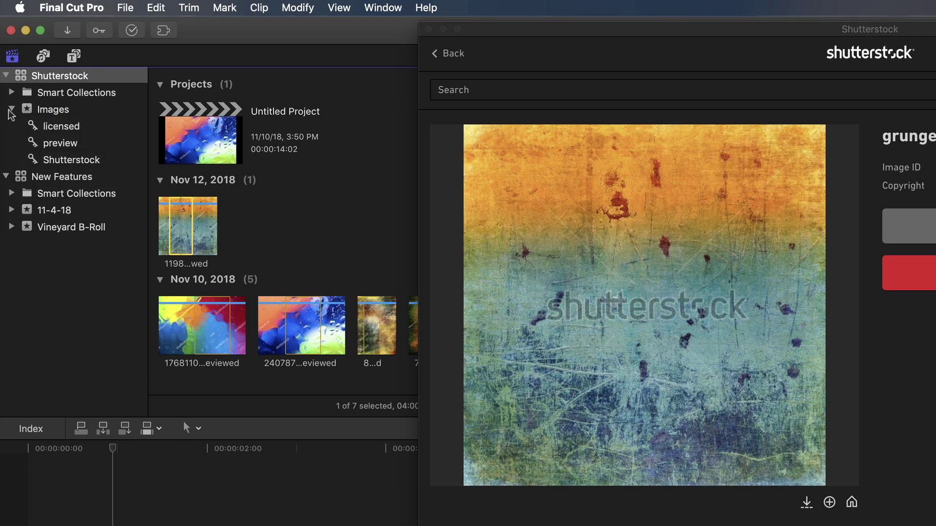
click(11, 110)
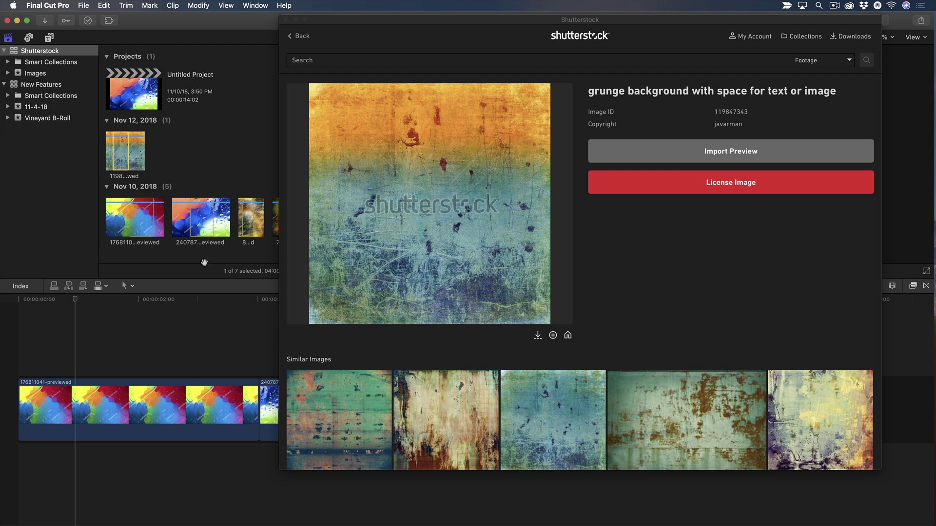
- Import a preview of the first similar teal grunge image and expand the Images event
scroll(367, 402, down, 5)
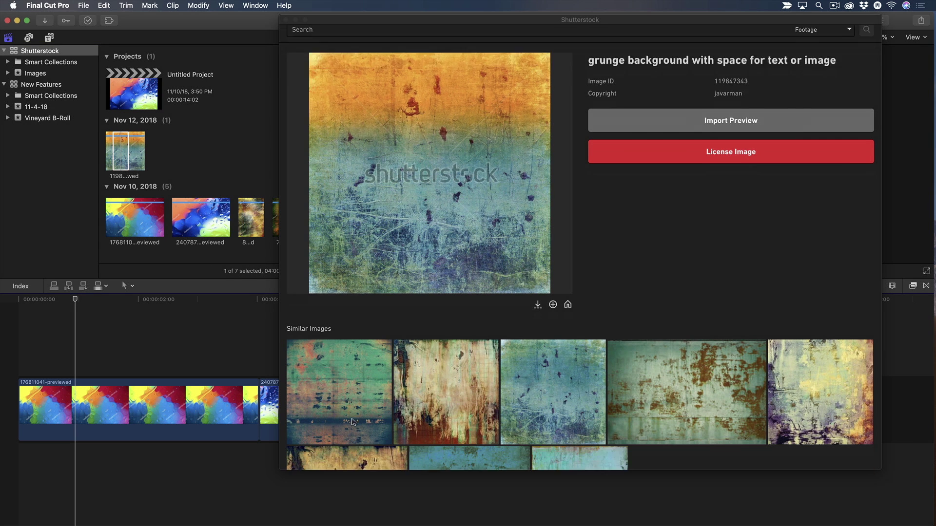
click(358, 326)
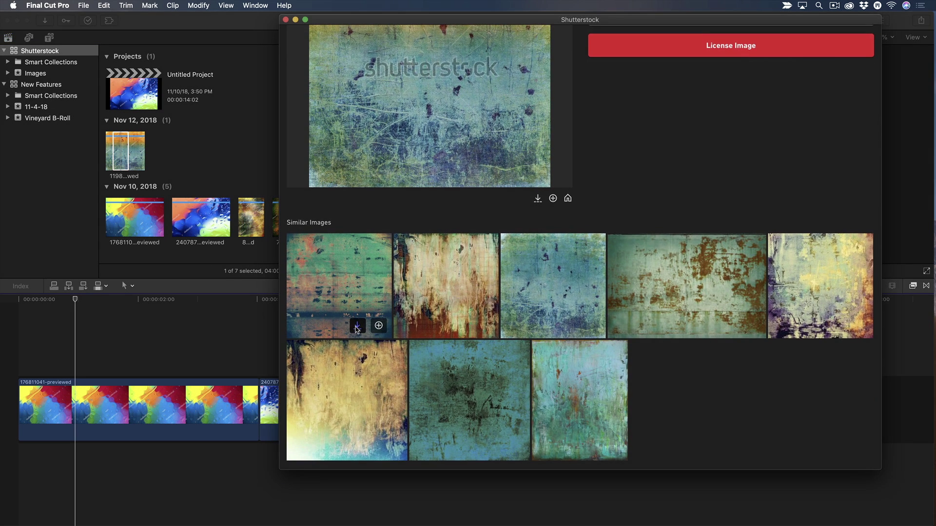
click(356, 327)
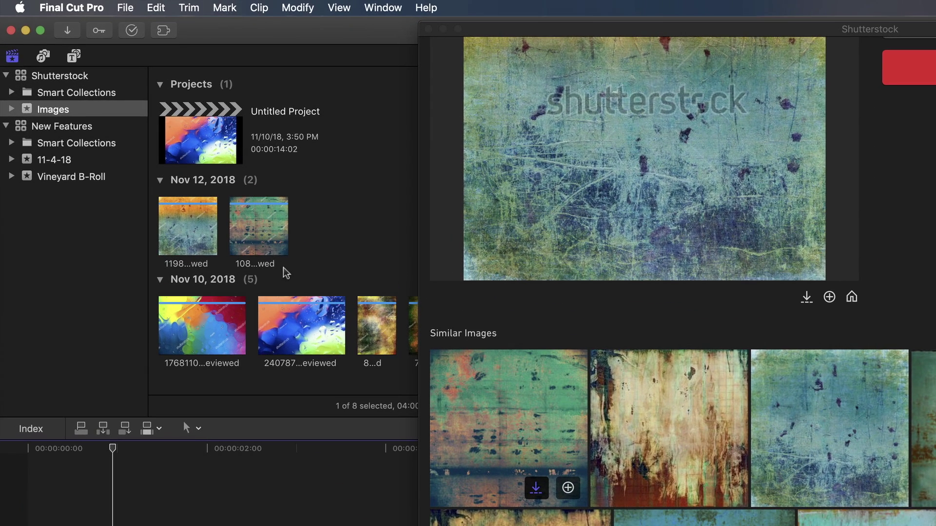
click(281, 271)
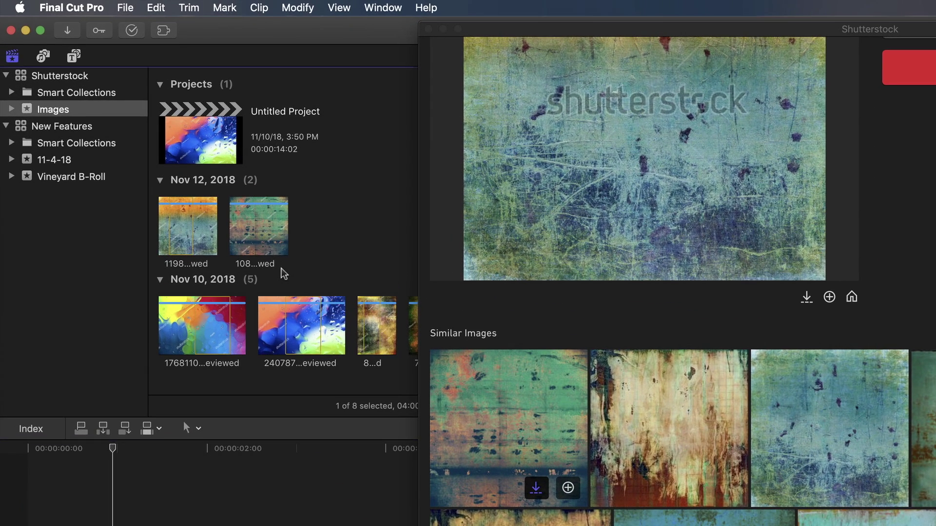
click(10, 109)
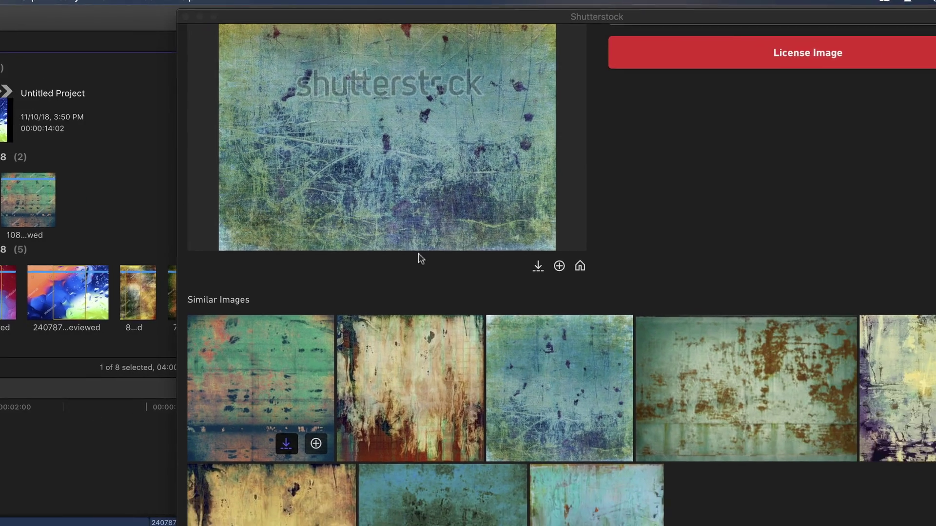
scroll(632, 289, up, 5)
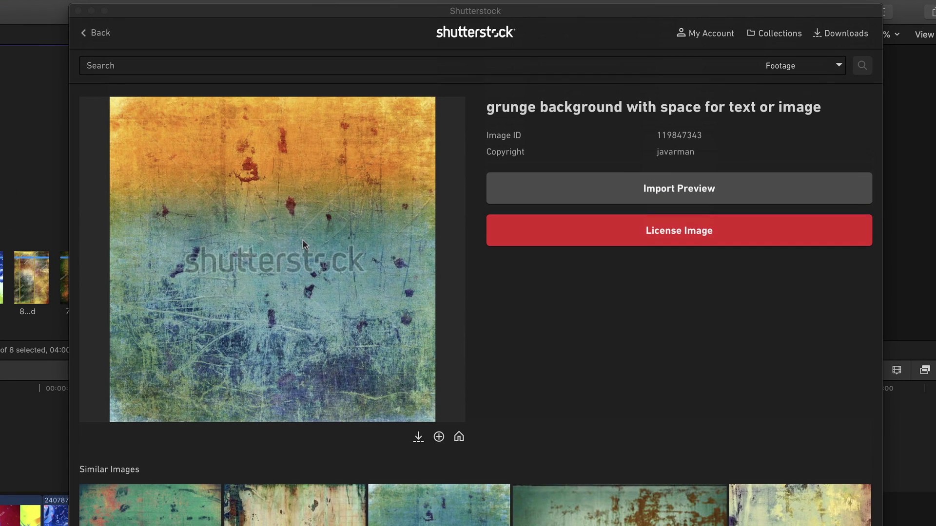
click(844, 34)
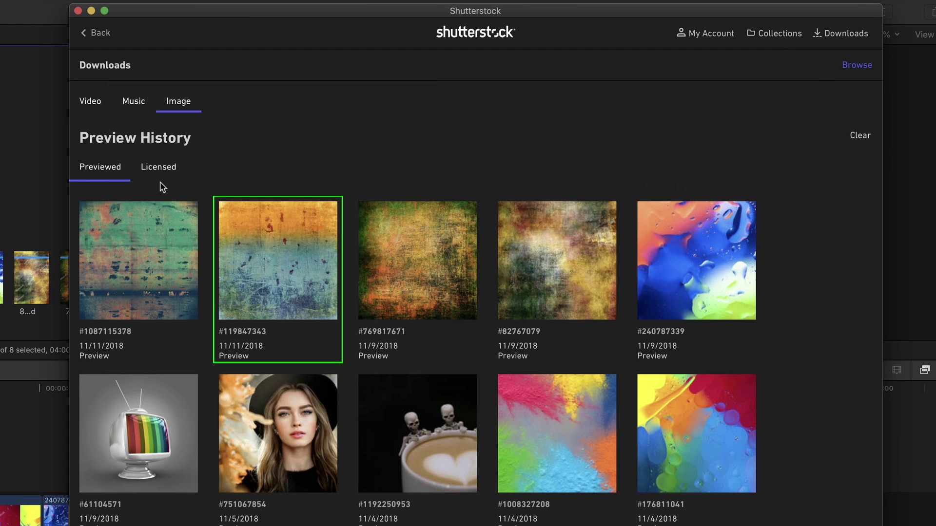
click(245, 278)
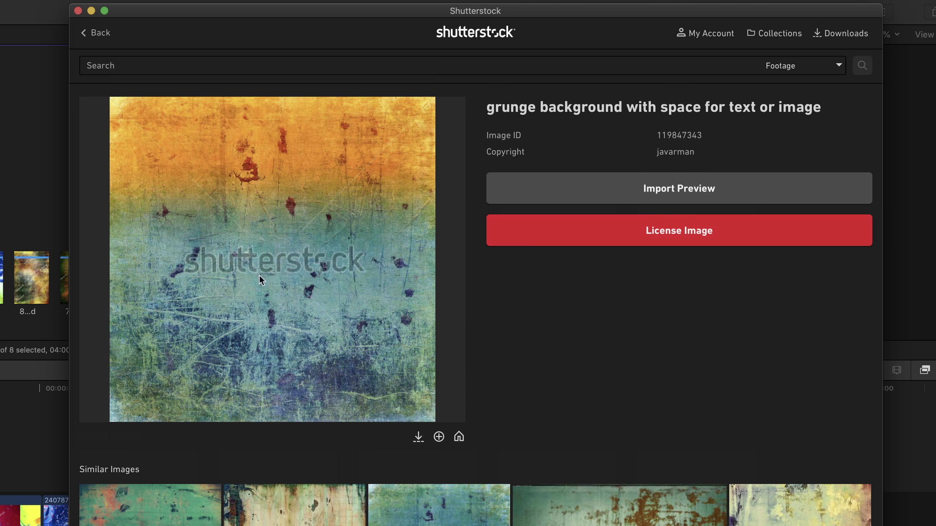
- License the grunge background at Small size using the Annual Subscription plan
click(558, 230)
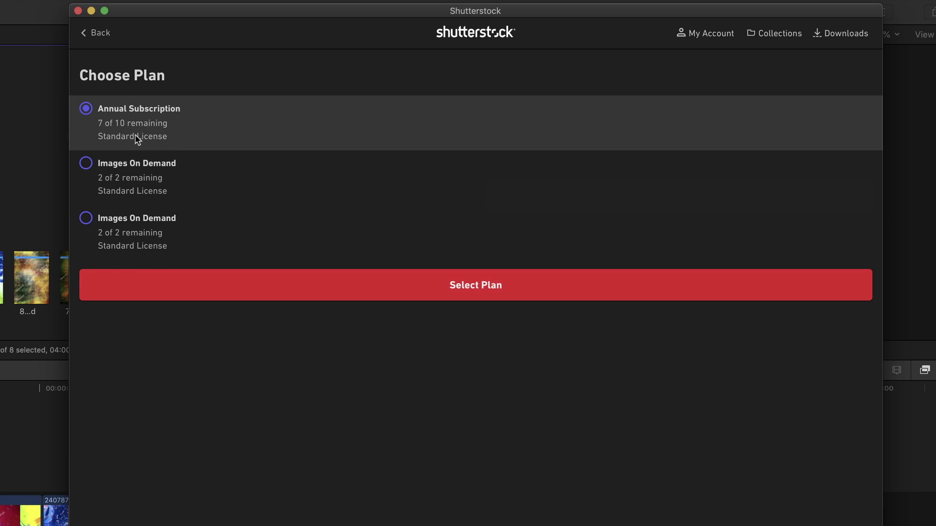
click(321, 289)
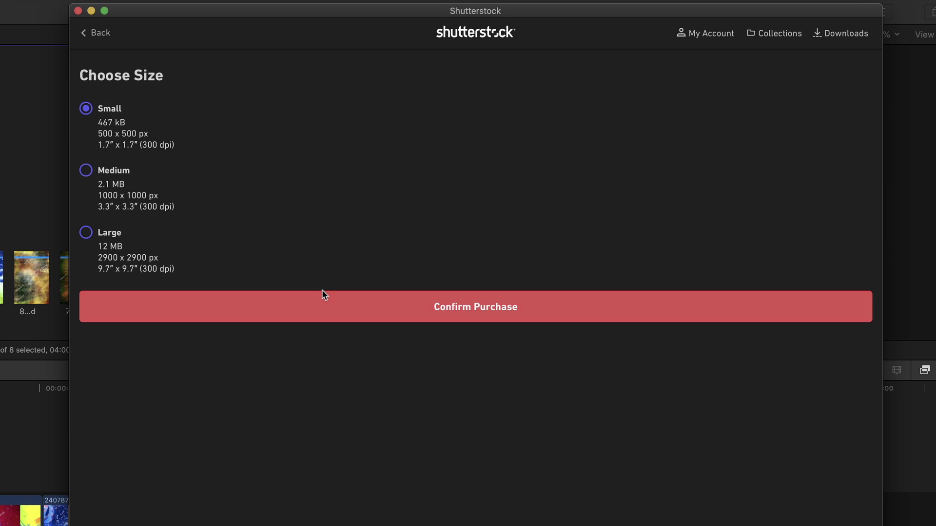
click(425, 305)
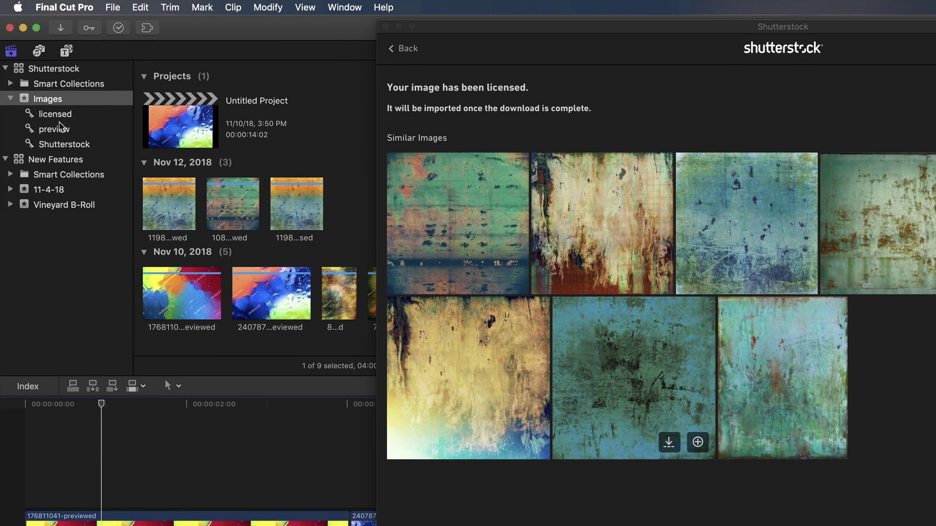
- Filter to the licensed keyword collection and view 119847343-small-licensed at 500 × 500
click(58, 117)
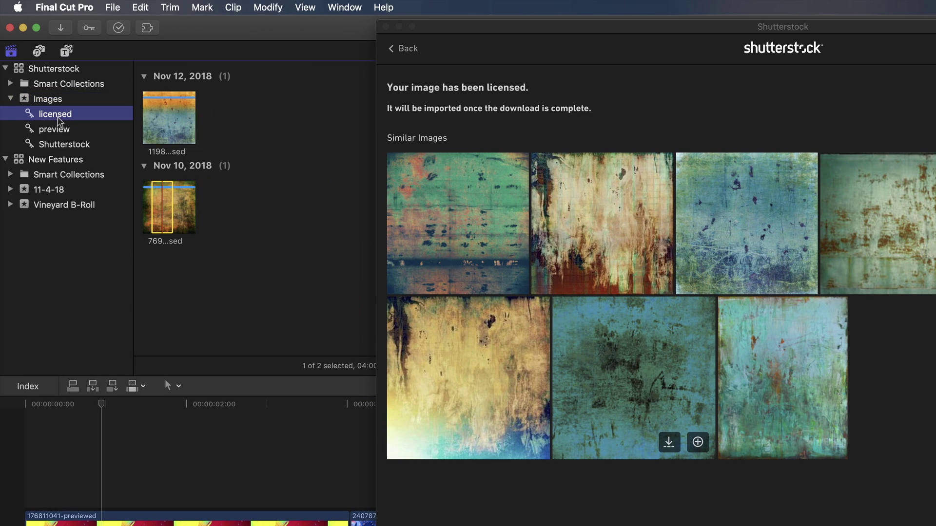
click(169, 120)
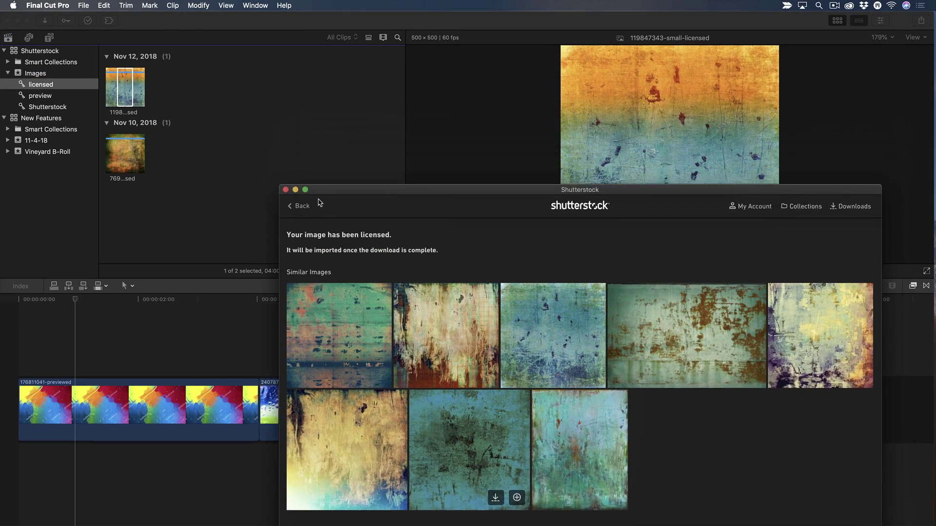